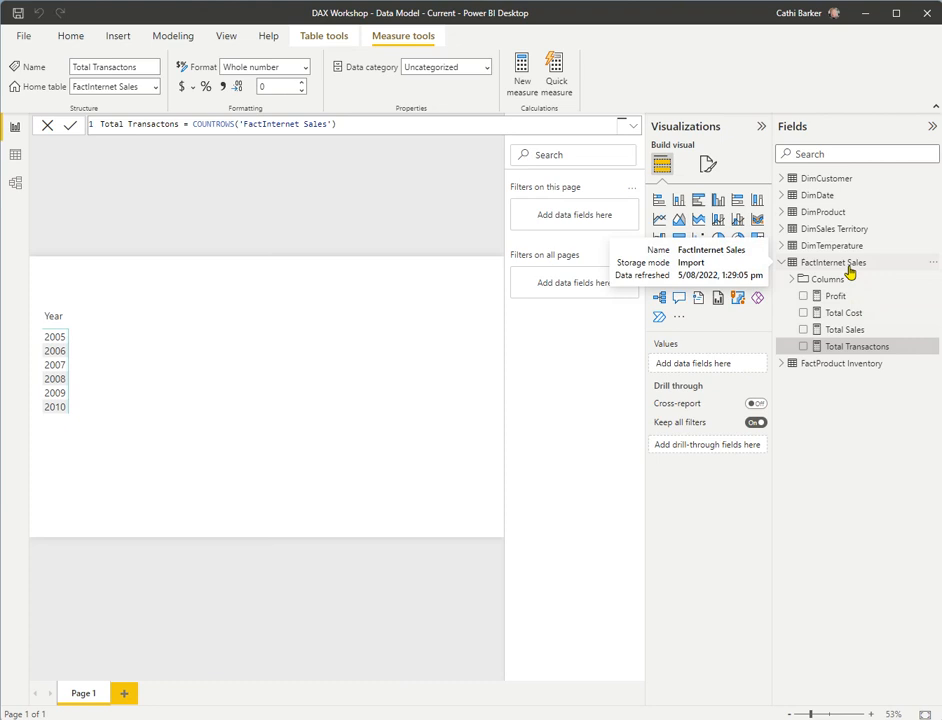
Create a new measure named Profit Margin in the FactInternet Sales table, leaving a new line for its expression.
{"action": "right_click", "coordinate": [849, 268]}
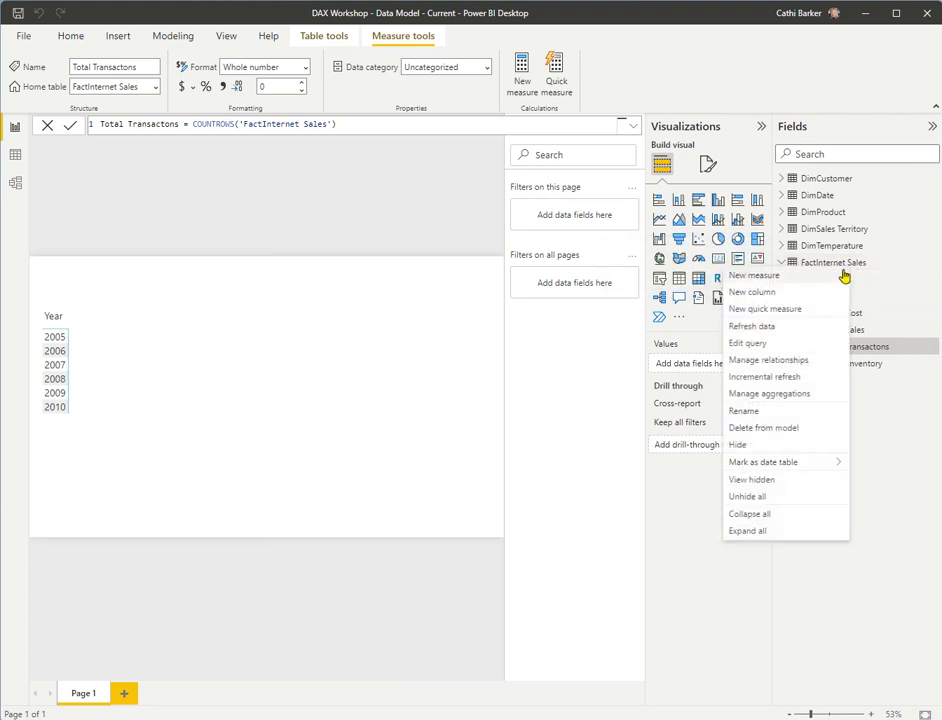
{"action": "left_click", "coordinate": [801, 275]}
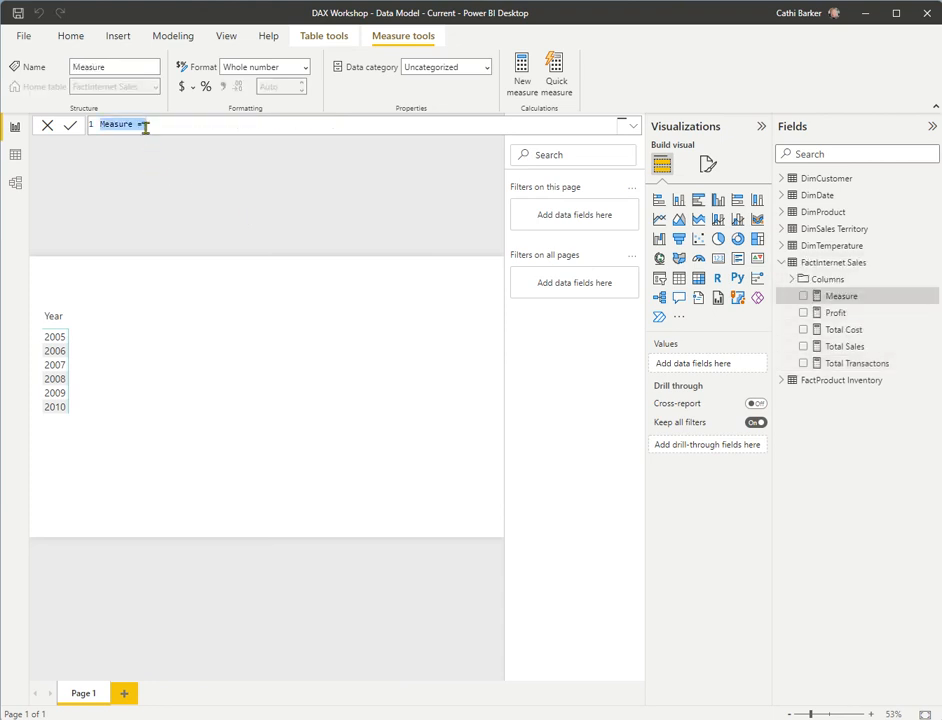
{"action": "type", "text": "Profit Margin"}
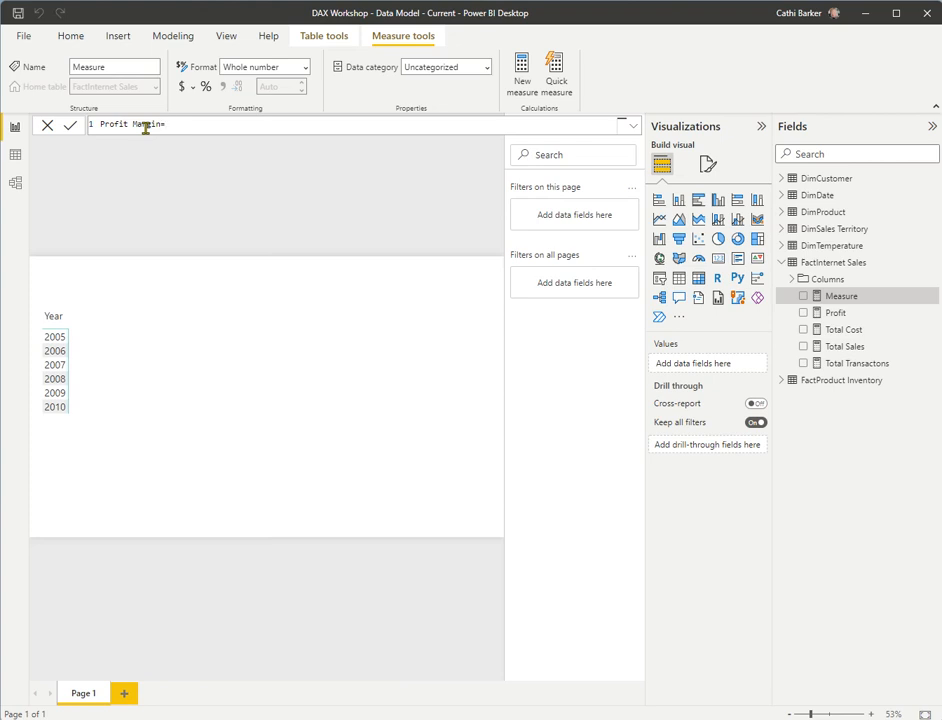
{"action": "type", "text": "="}
{"action": "key", "text": "shift+Return"}
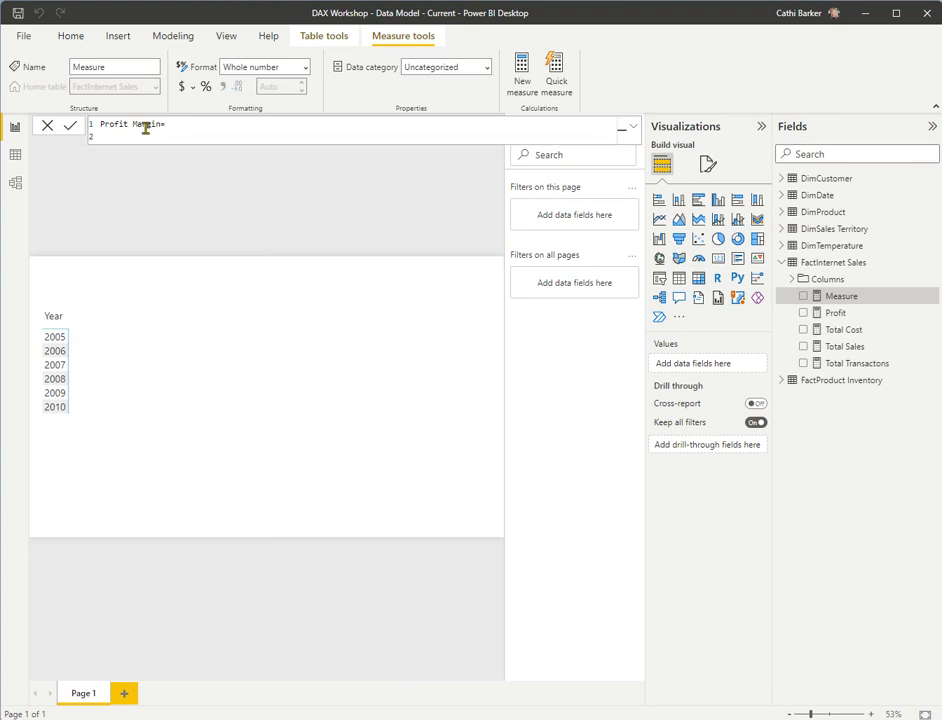
Define the Profit Margin measure as DIVIDE([Profit], [Total Sales]), with each argument on its own line, and commit it.
{"action": "type", "text": "div"}
{"action": "key", "text": "Tab"}
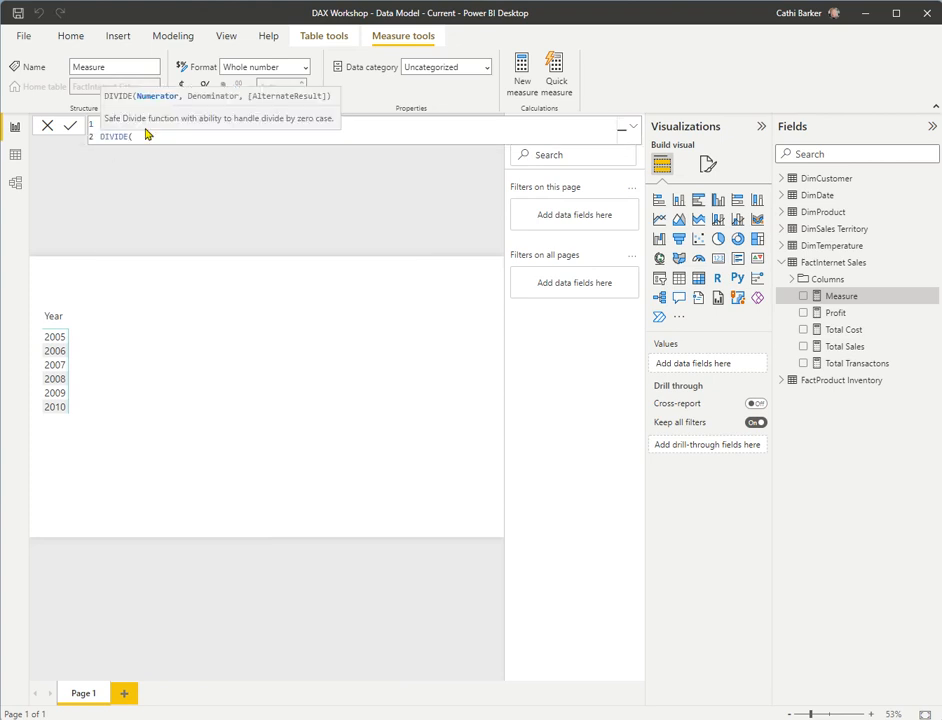
{"action": "key", "text": "shift+Return"}
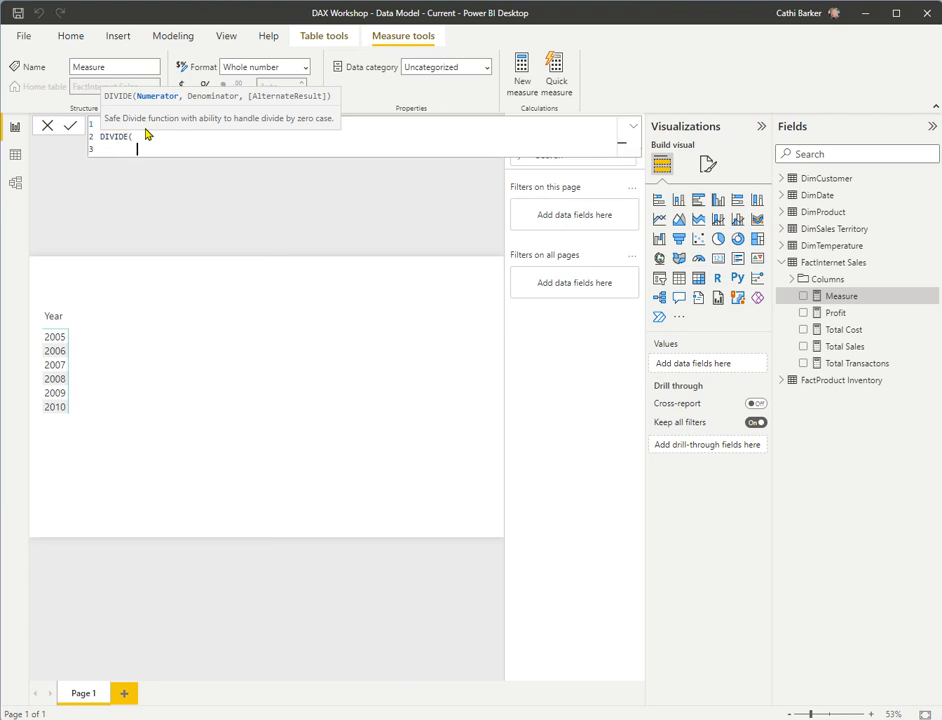
{"action": "type", "text": "["}
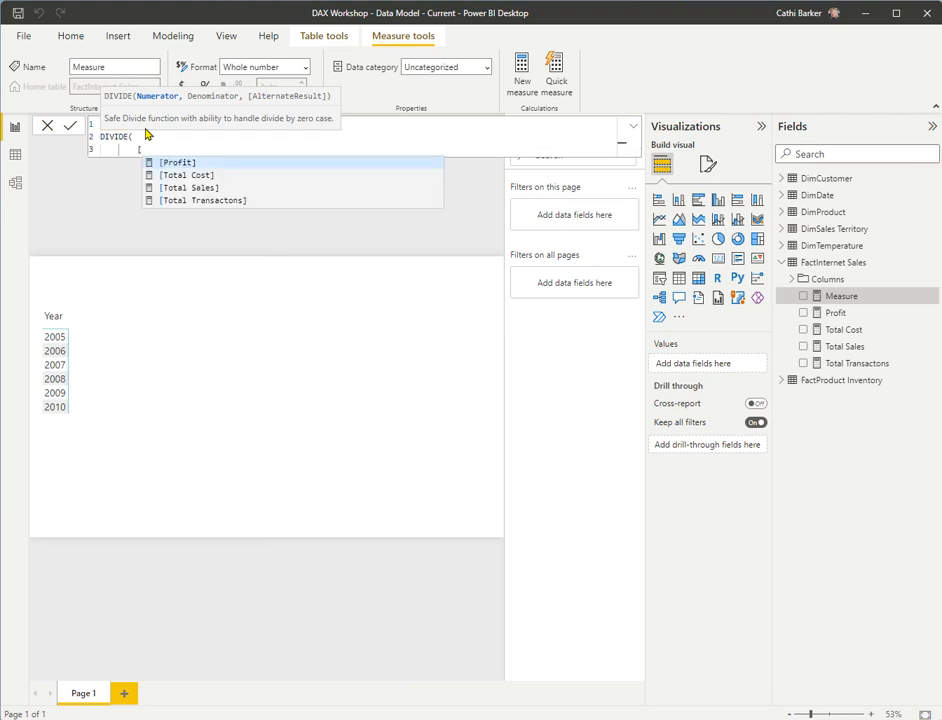
{"action": "key", "text": "Tab"}
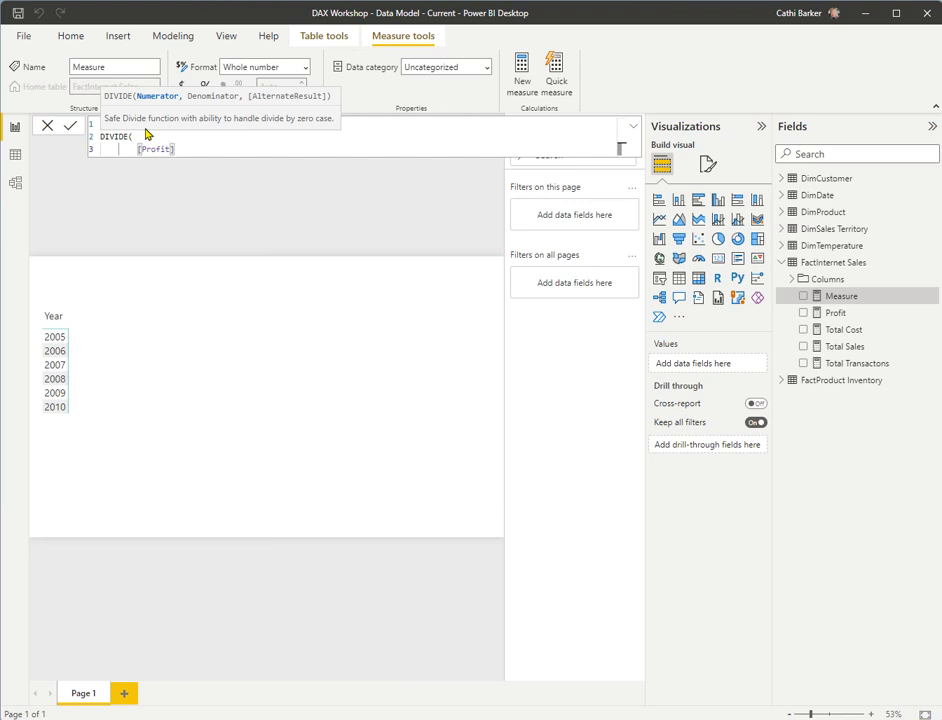
{"action": "type", "text": ","}
{"action": "key", "text": "shift+Return"}
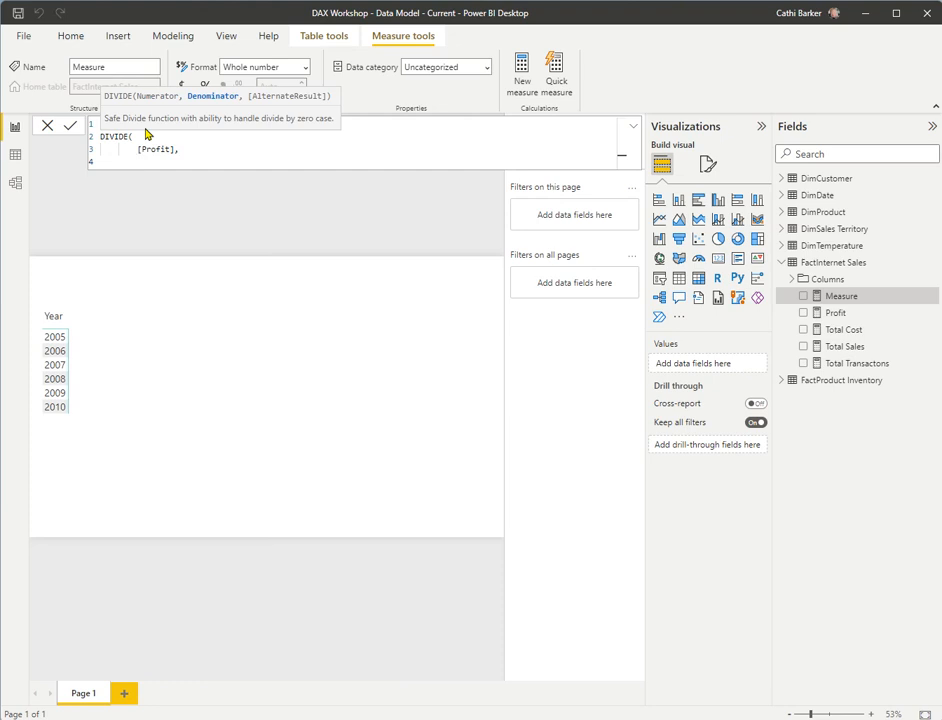
{"action": "key", "text": "Tab"}
{"action": "type", "text": "["}
{"action": "key", "text": "Down"}
{"action": "key", "text": "Down"}
{"action": "key", "text": "Tab"}
{"action": "type", "text": ")"}
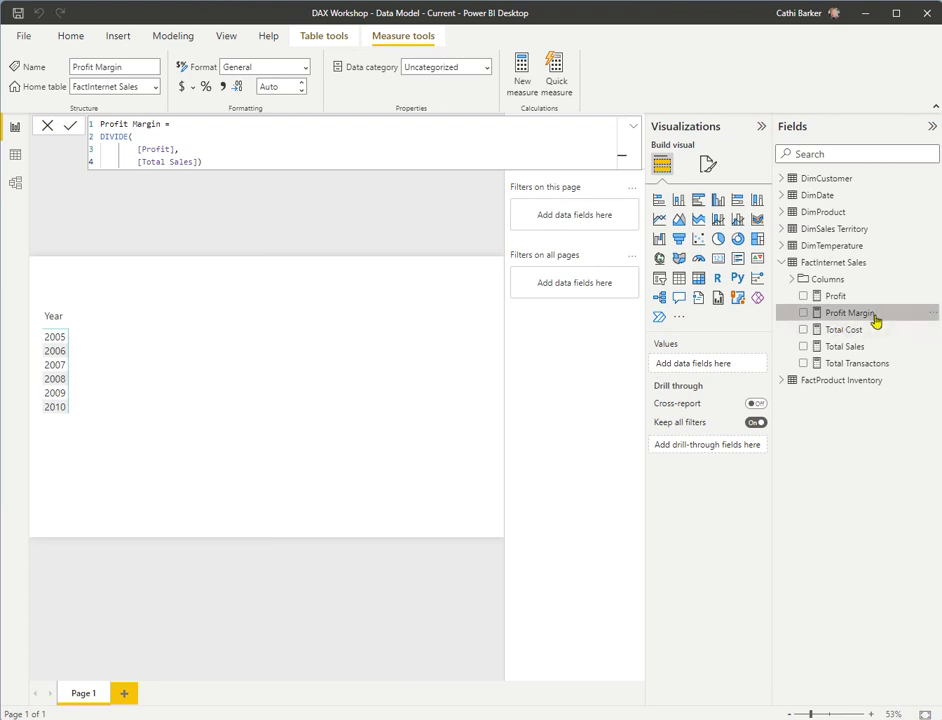
Format the Profit Margin measure as Percentage.
{"action": "left_click_drag", "start_coordinate": [877, 320], "coordinate": [722, 250]}
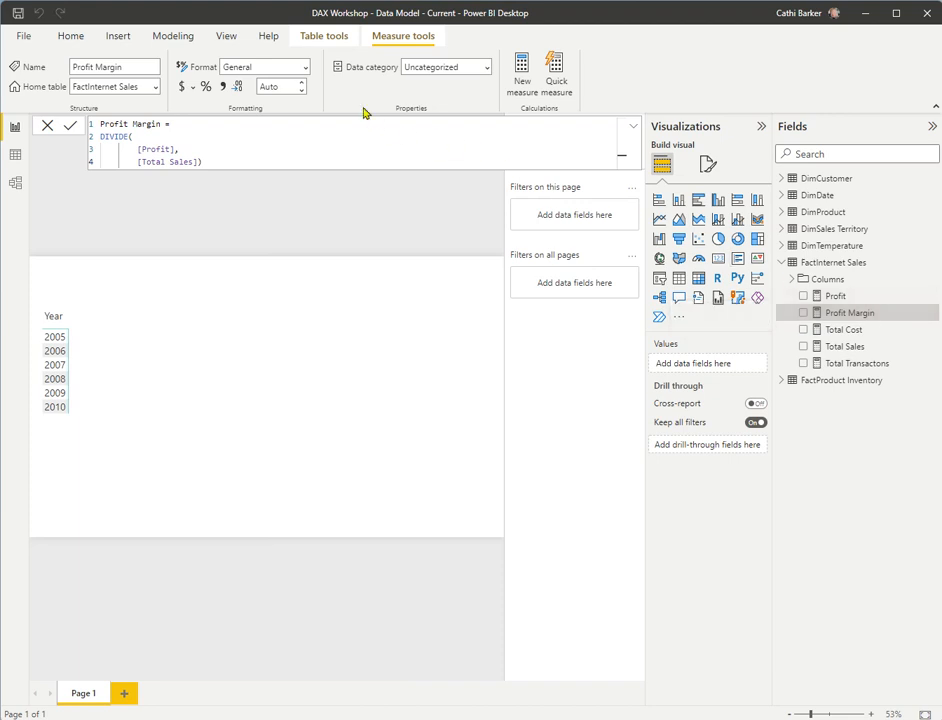
{"action": "left_click", "coordinate": [305, 67]}
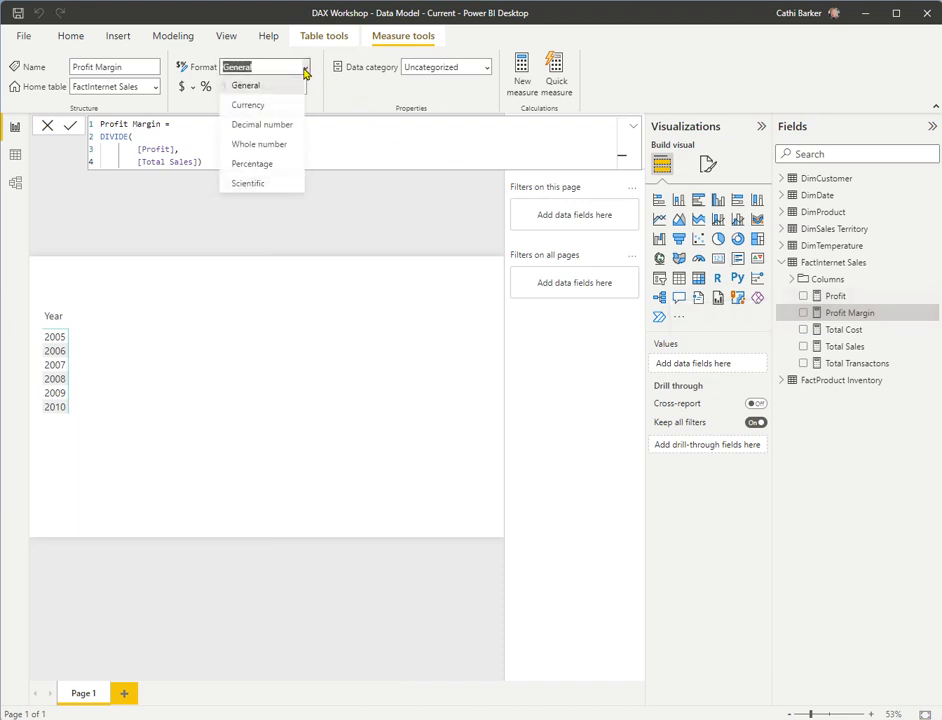
{"action": "left_click", "coordinate": [266, 166]}
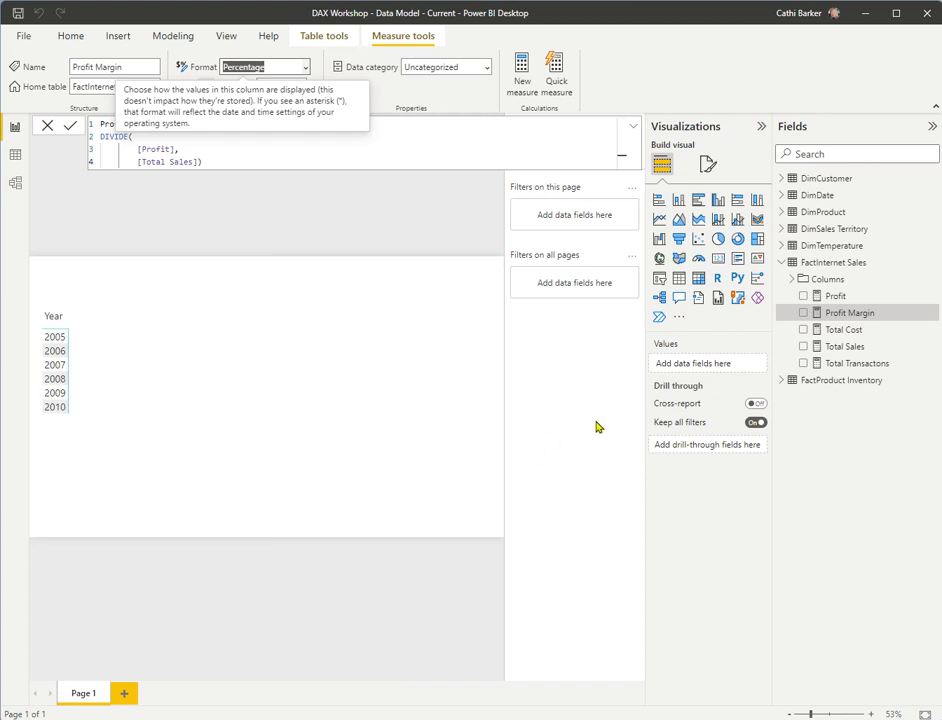
Remove Year from the matrix rows and add Total Transactons, Total Sales, Total Cost, Profit and Profit Margin as its values.
{"action": "left_click", "coordinate": [73, 305]}
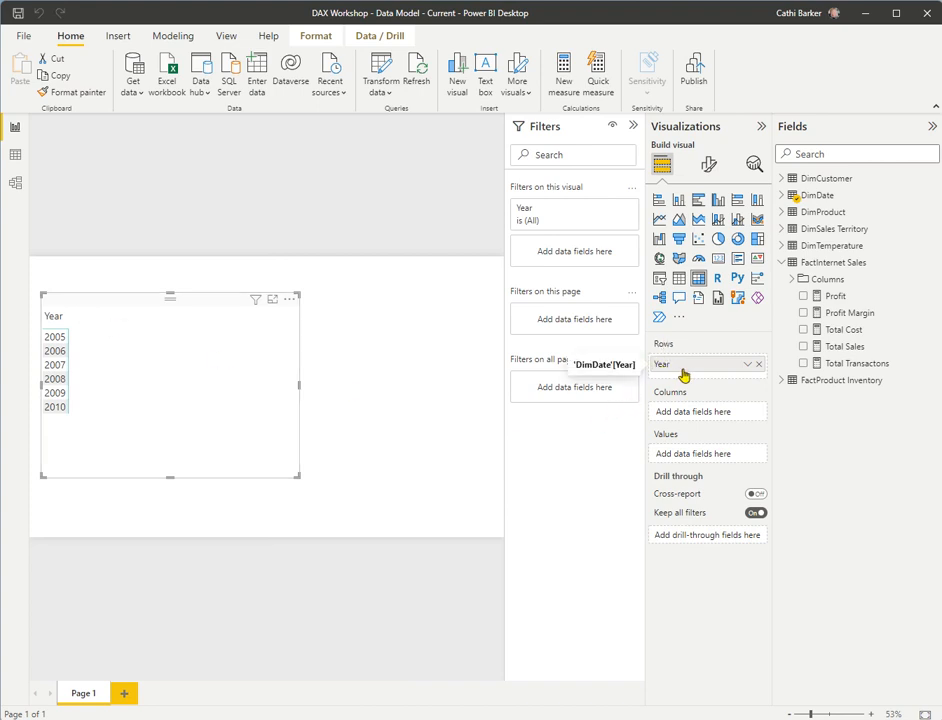
{"action": "left_click", "coordinate": [760, 365]}
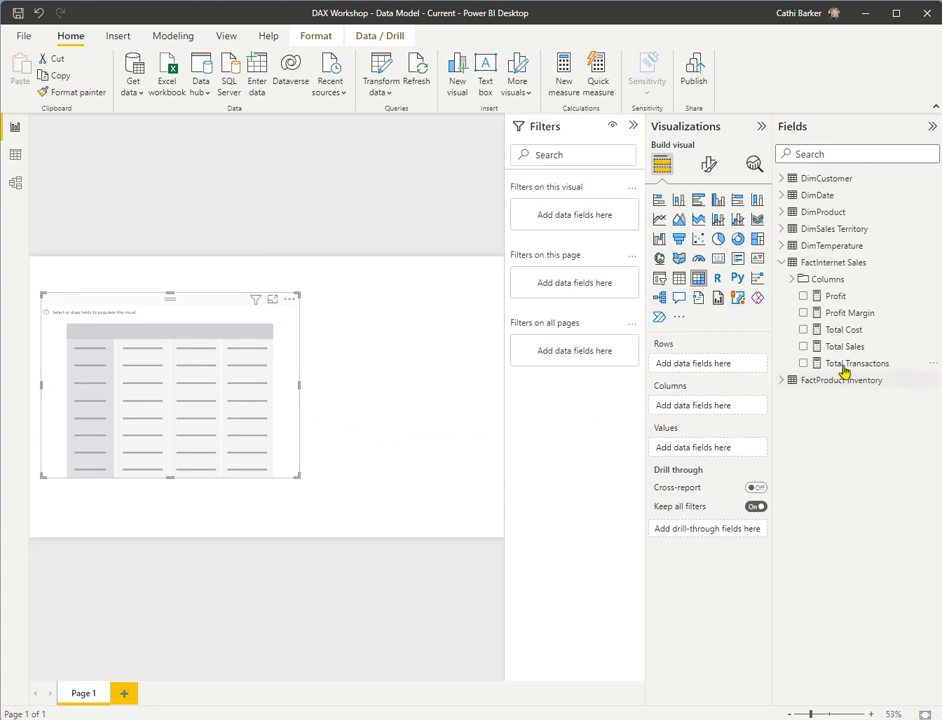
{"action": "left_click_drag", "start_coordinate": [845, 368], "coordinate": [716, 449]}
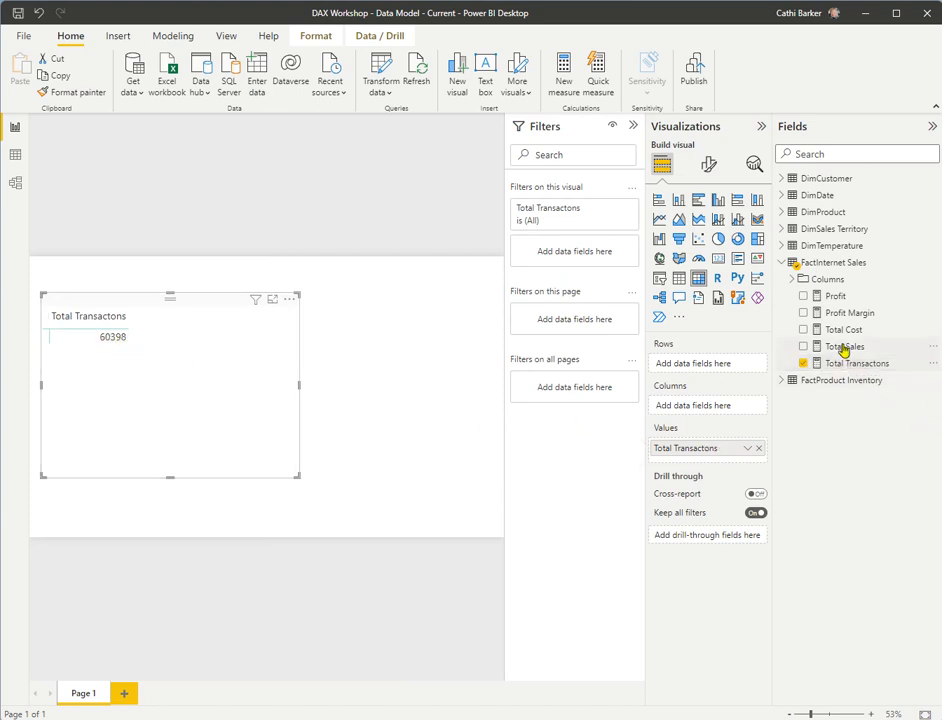
{"action": "left_click_drag", "start_coordinate": [843, 350], "coordinate": [717, 457]}
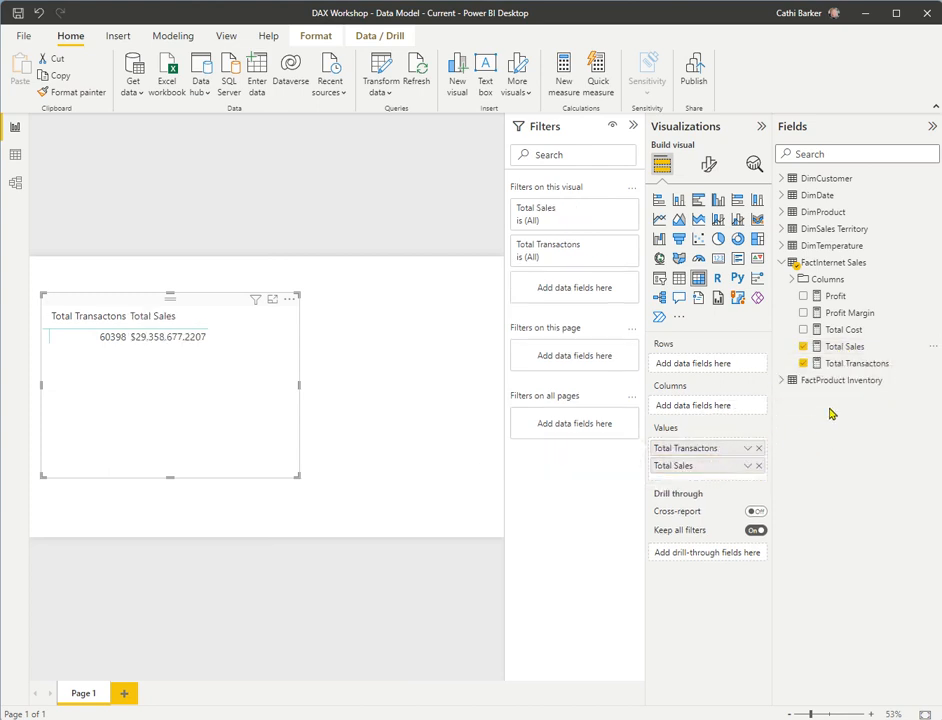
{"action": "left_click_drag", "start_coordinate": [801, 332], "coordinate": [737, 483]}
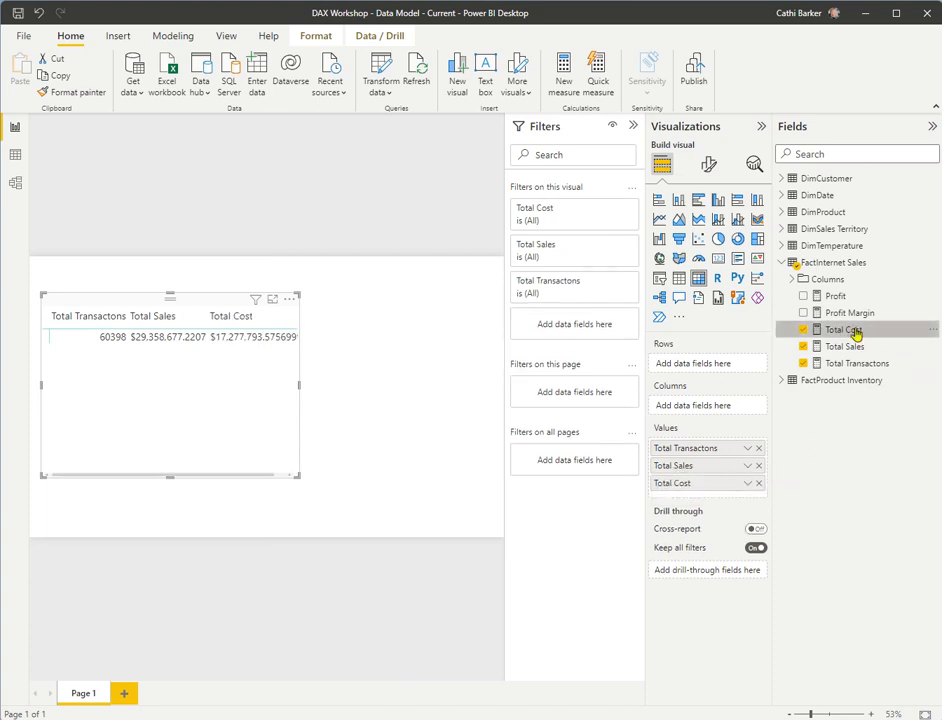
{"action": "left_click_drag", "start_coordinate": [810, 296], "coordinate": [706, 496]}
{"action": "left_click_drag", "start_coordinate": [845, 318], "coordinate": [721, 516]}
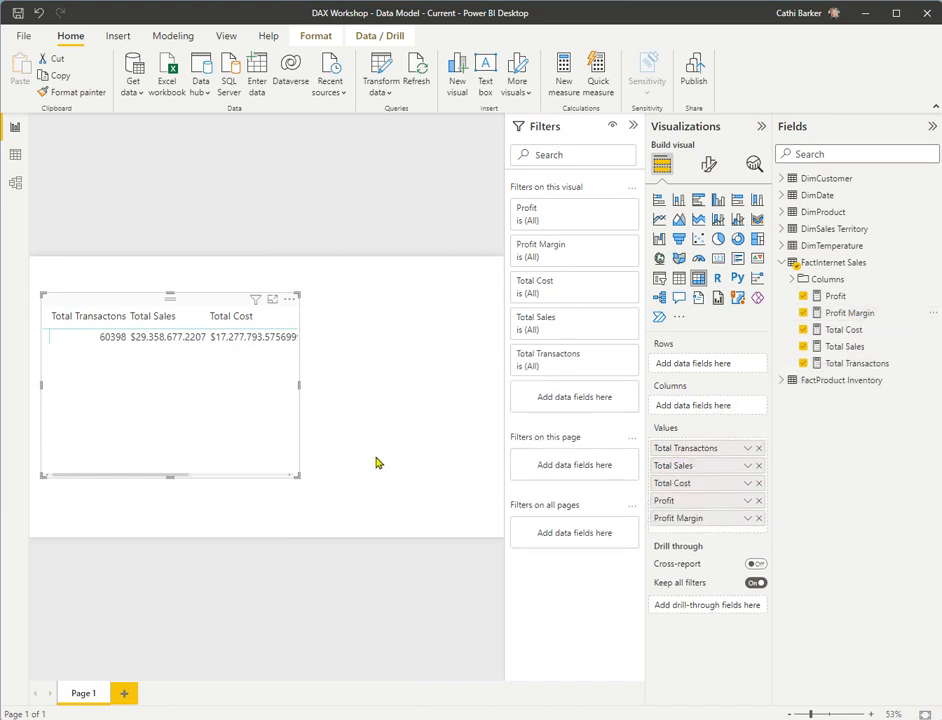
Widen the matrix to nearly the full page width and add Sales Territory Country from DimSales Territory to its rows.
{"action": "left_click_drag", "start_coordinate": [299, 384], "coordinate": [491, 380]}
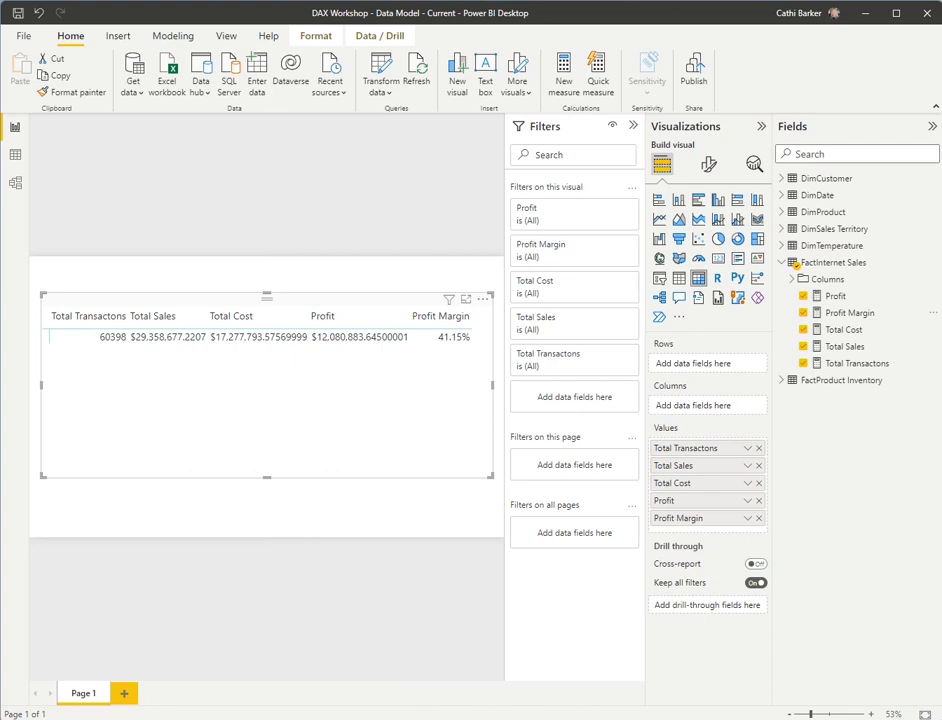
{"action": "left_click", "coordinate": [782, 230]}
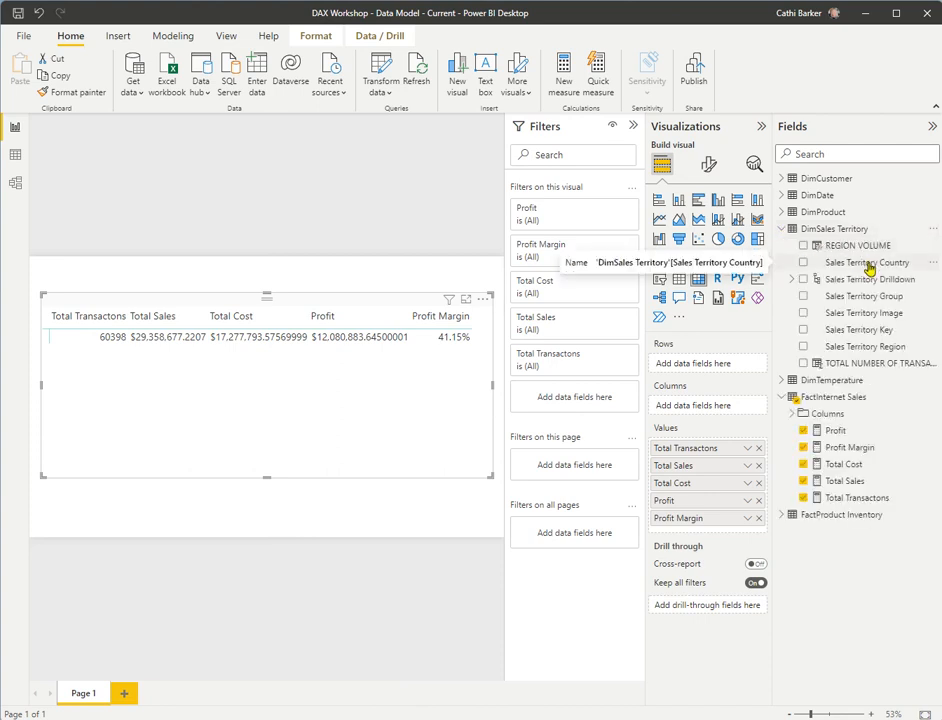
{"action": "left_click_drag", "start_coordinate": [869, 266], "coordinate": [679, 368]}
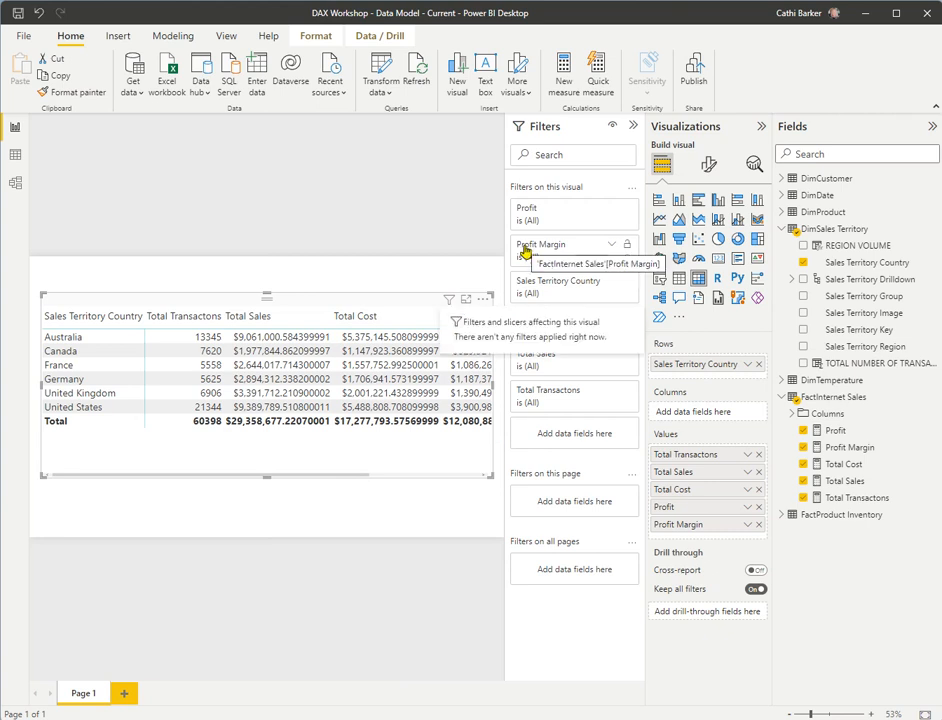
Find the font settings in the matrix's formatting options, reduce the global font size to 14, and clear the search.
{"action": "left_click", "coordinate": [709, 165]}
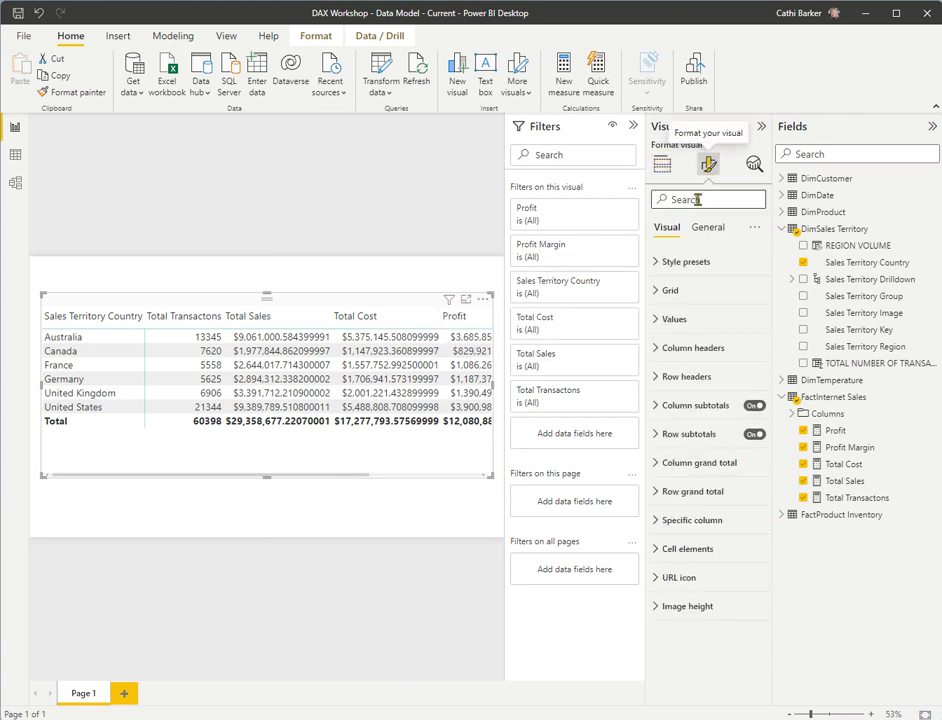
{"action": "left_click", "coordinate": [698, 199]}
{"action": "type", "text": "font"}
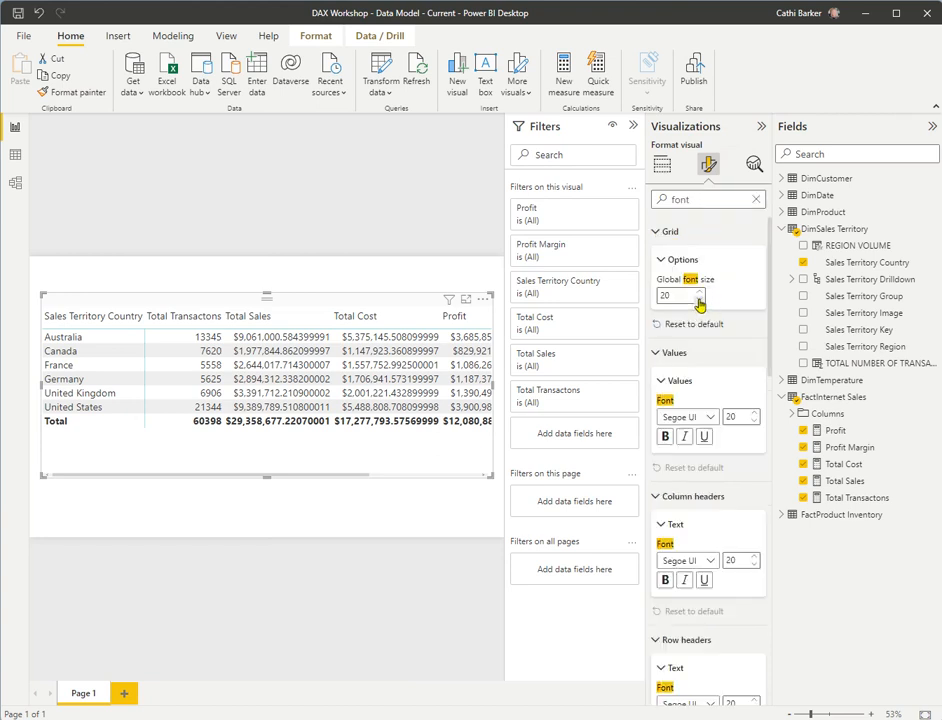
{"action": "left_click", "coordinate": [699, 306]}
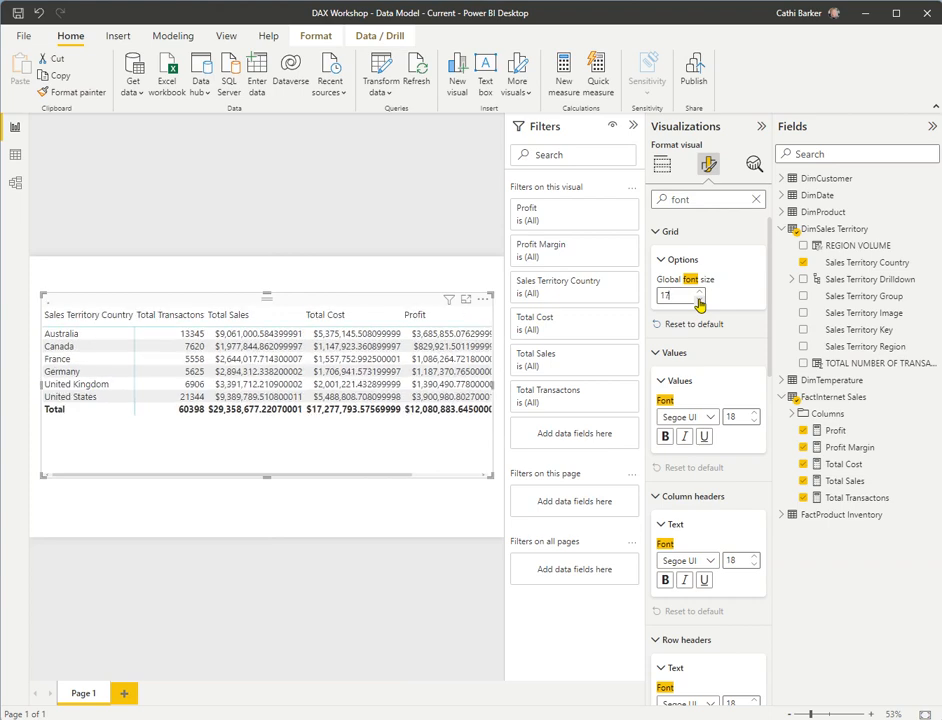
{"action": "left_click", "coordinate": [699, 306]}
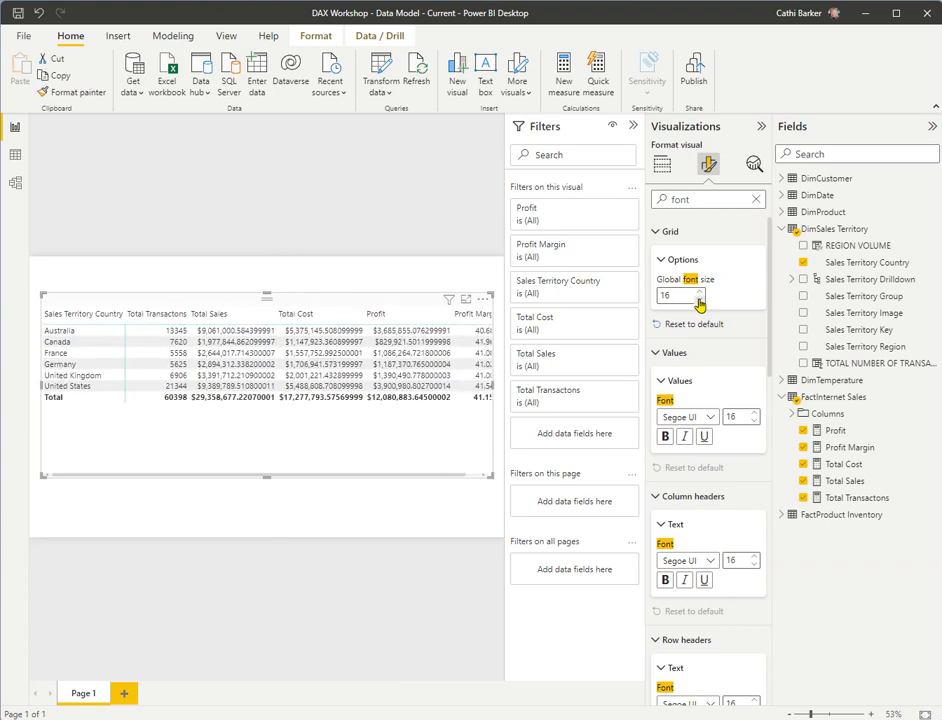
{"action": "left_click", "coordinate": [699, 300]}
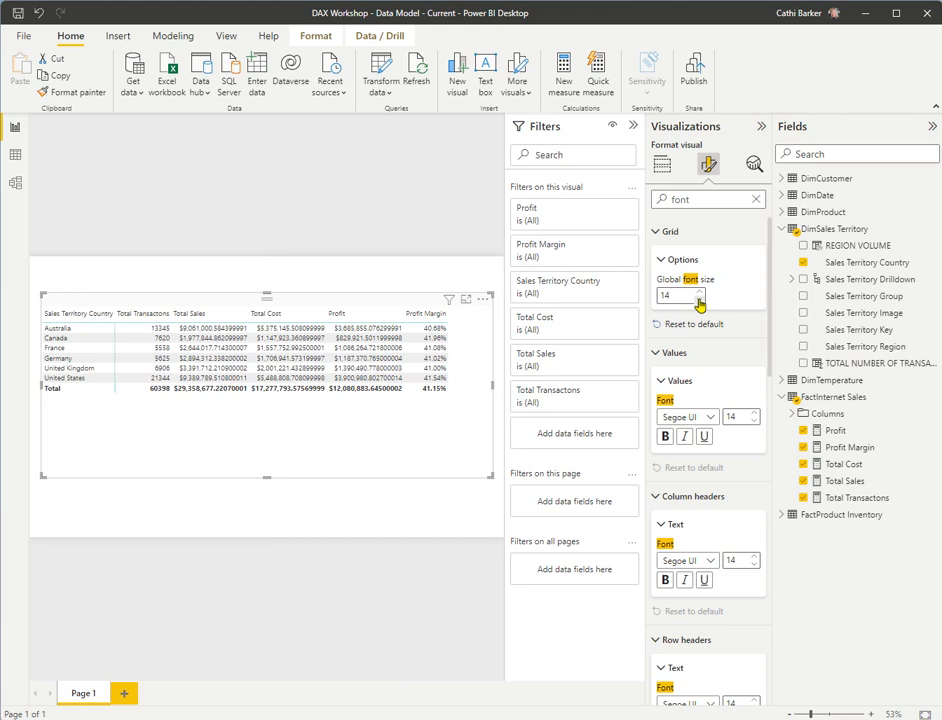
{"action": "left_click", "coordinate": [757, 200]}
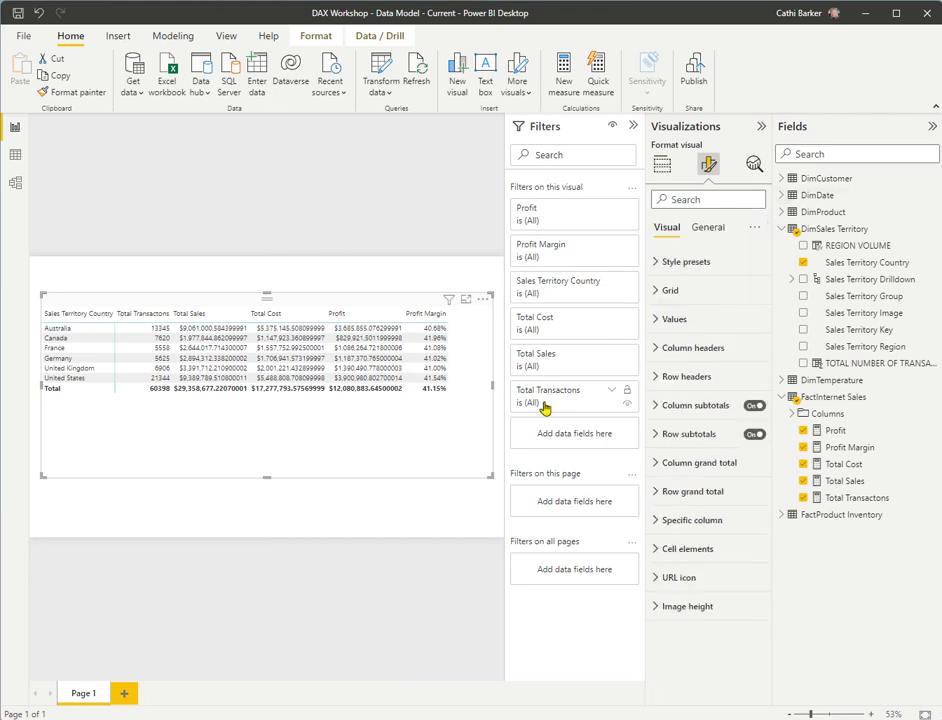